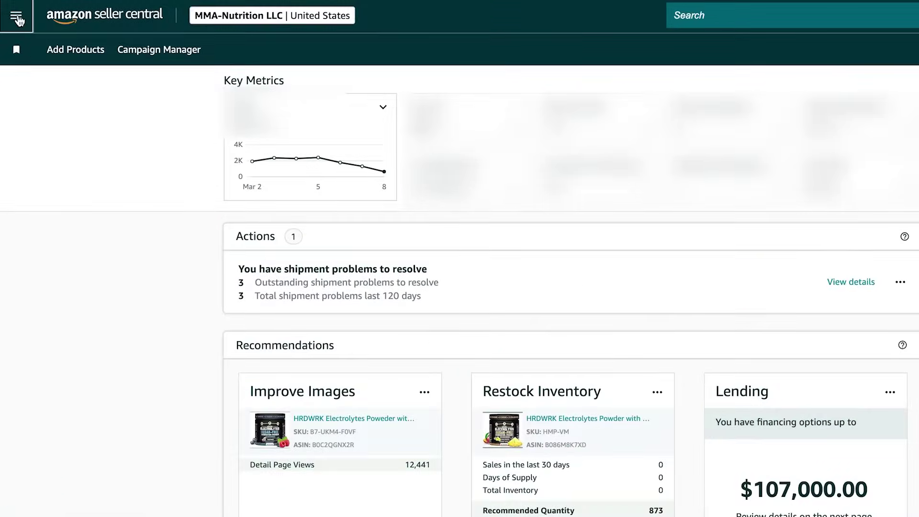
# - Go to Advertising > Campaign Manager from the main menu and start creating a new campaign
pyautogui.click(18, 20)
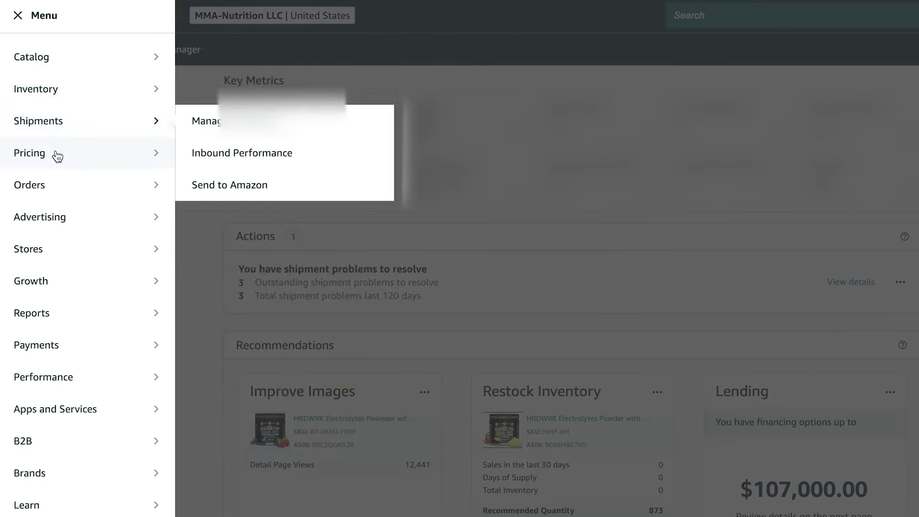
pyautogui.moveTo(57, 215)
pyautogui.click(226, 219)
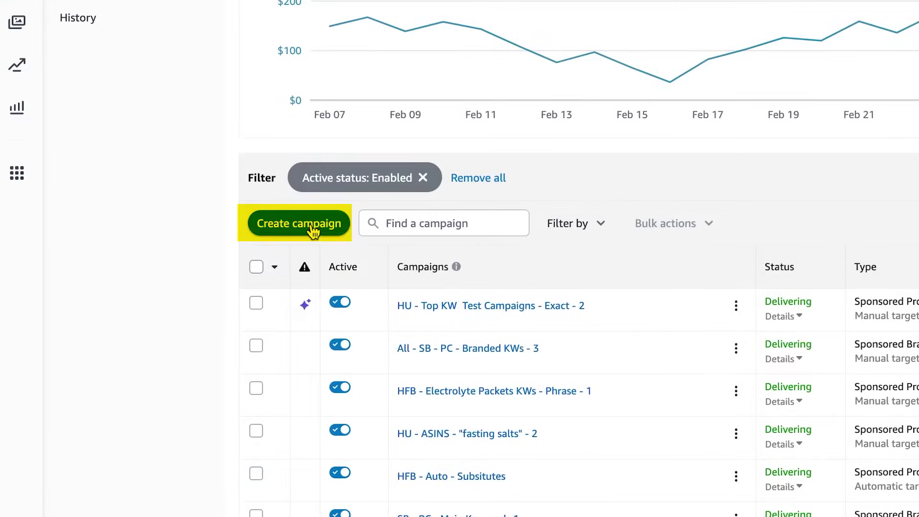
pyautogui.click(312, 231)
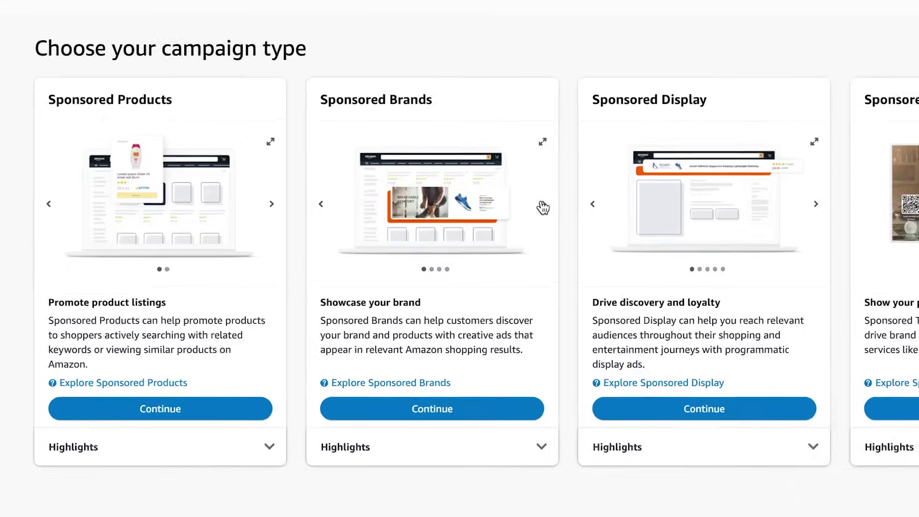
pyautogui.click(458, 212)
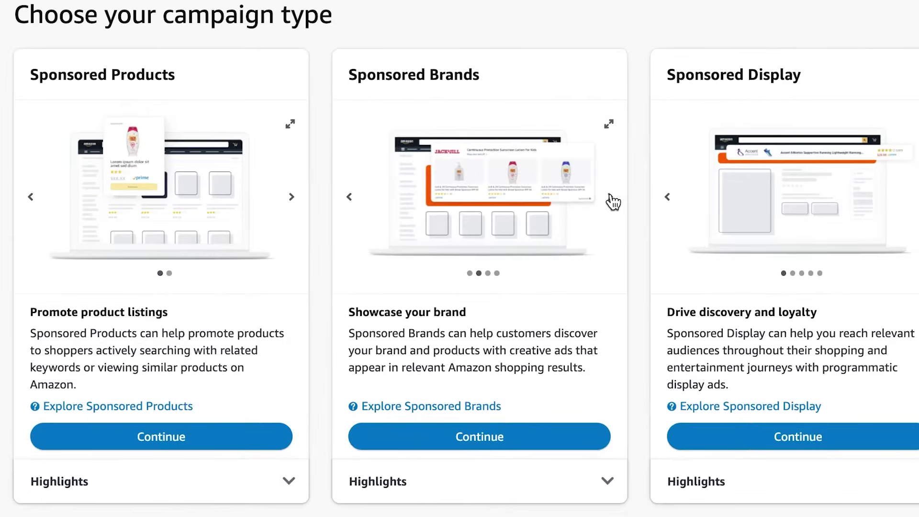
pyautogui.click(458, 212)
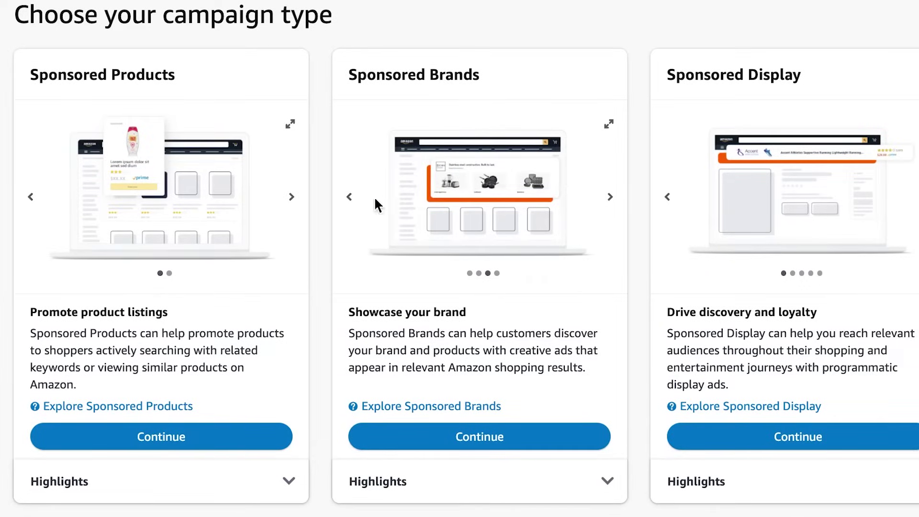
pyautogui.click(349, 198)
pyautogui.click(349, 197)
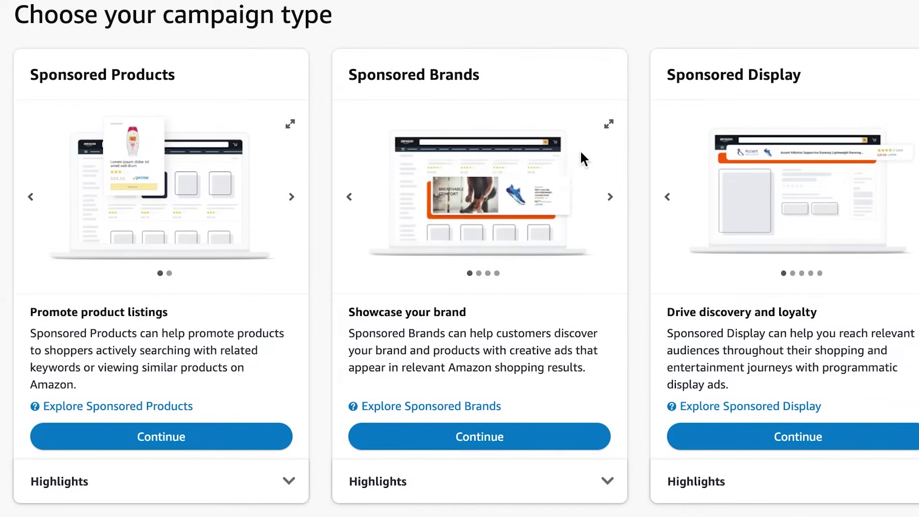
pyautogui.click(603, 197)
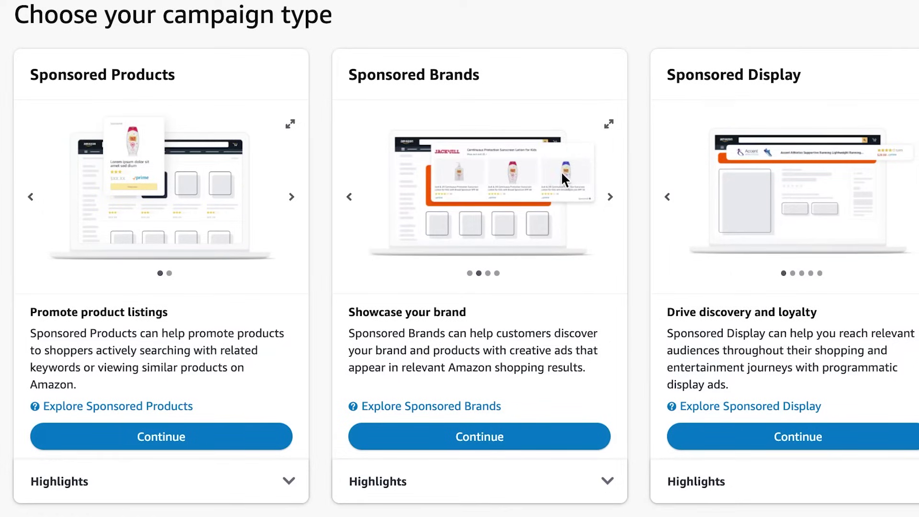
pyautogui.click(611, 197)
pyautogui.click(610, 197)
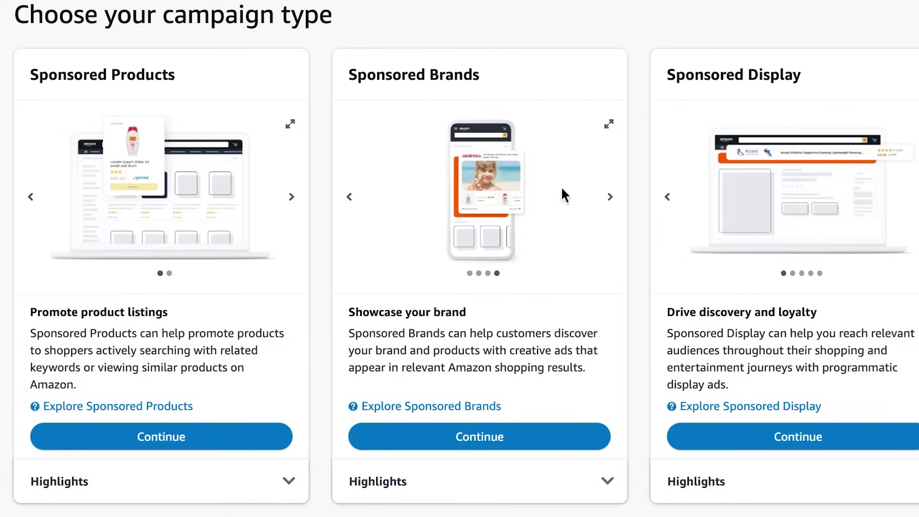
pyautogui.hscroll(7, 761, 215)
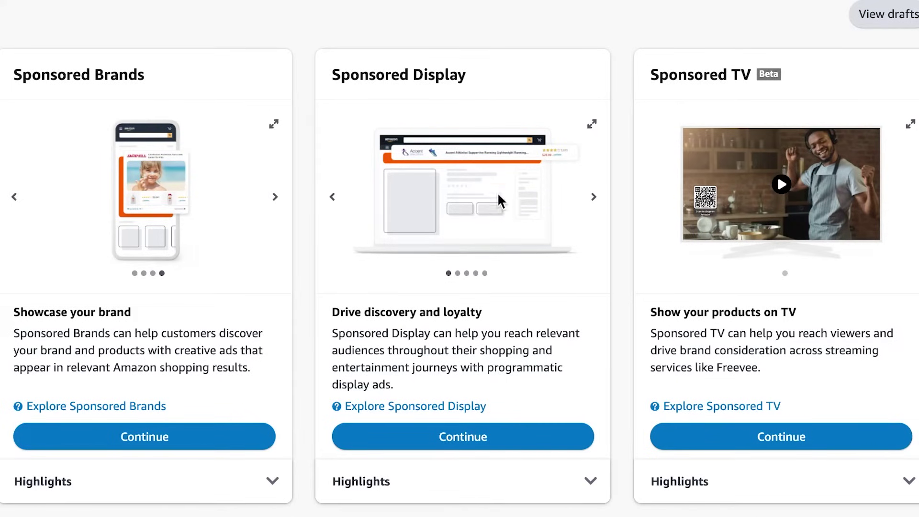
pyautogui.click(593, 198)
pyautogui.click(594, 197)
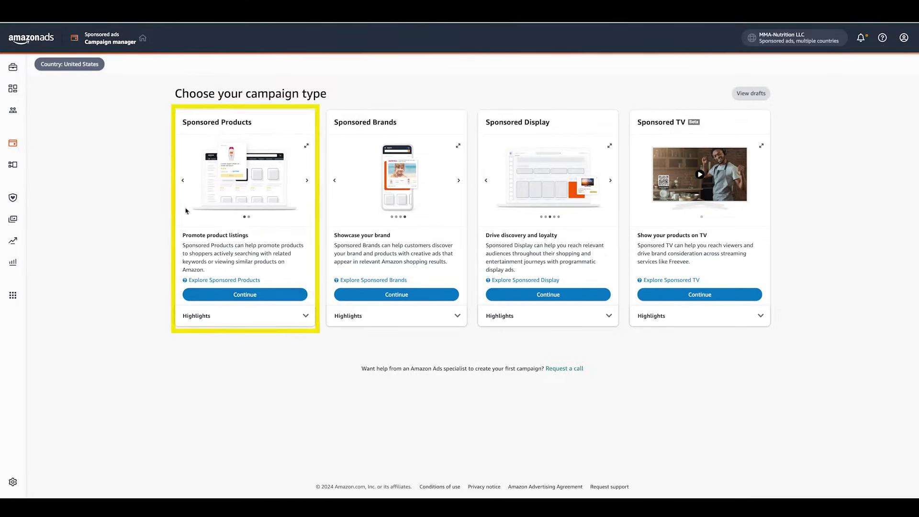
# - Start a Sponsored Products campaign and review its New campaign form, returning to Ad group settings
pyautogui.click(242, 295)
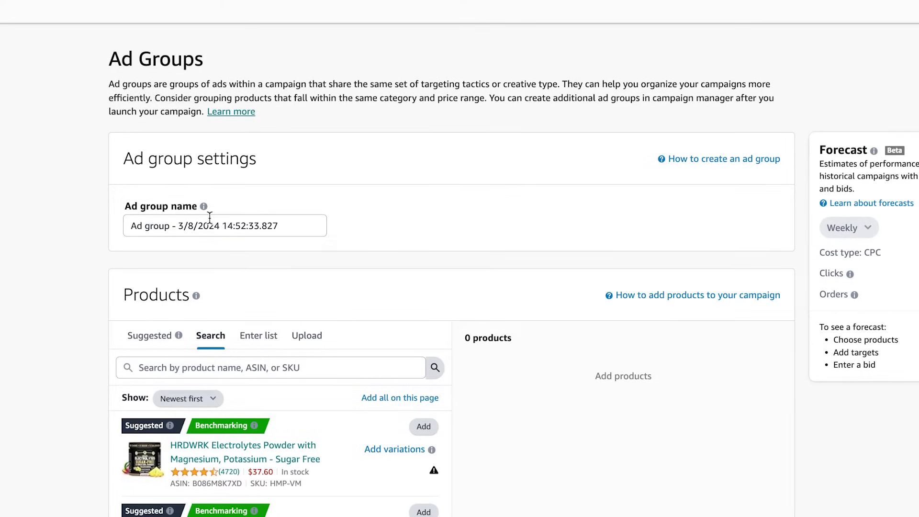
pyautogui.scroll(-15, 122, 234)
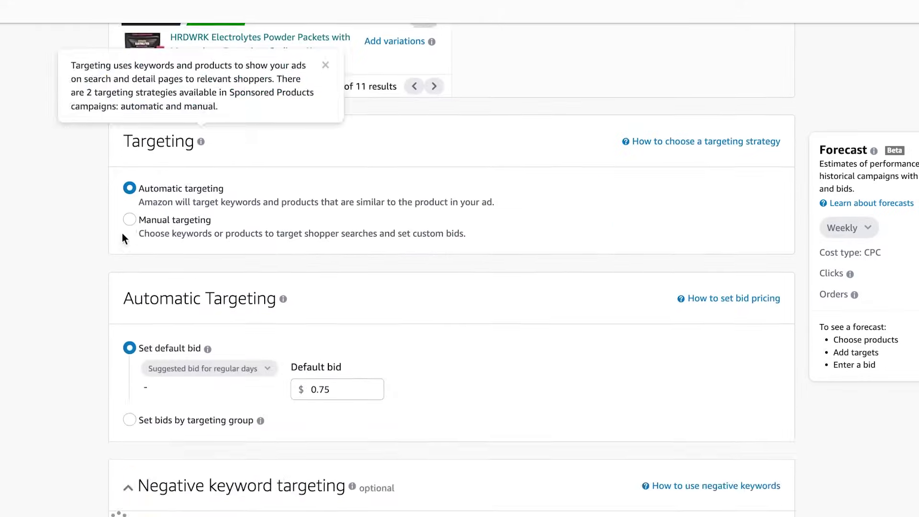
pyautogui.scroll(-5, 102, 244)
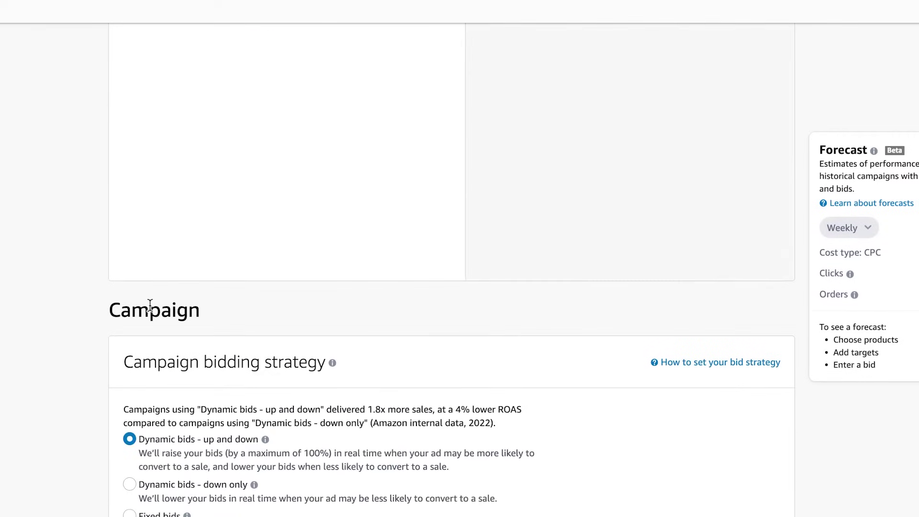
pyautogui.scroll(-7, 105, 287)
pyautogui.scroll(-3, 153, 349)
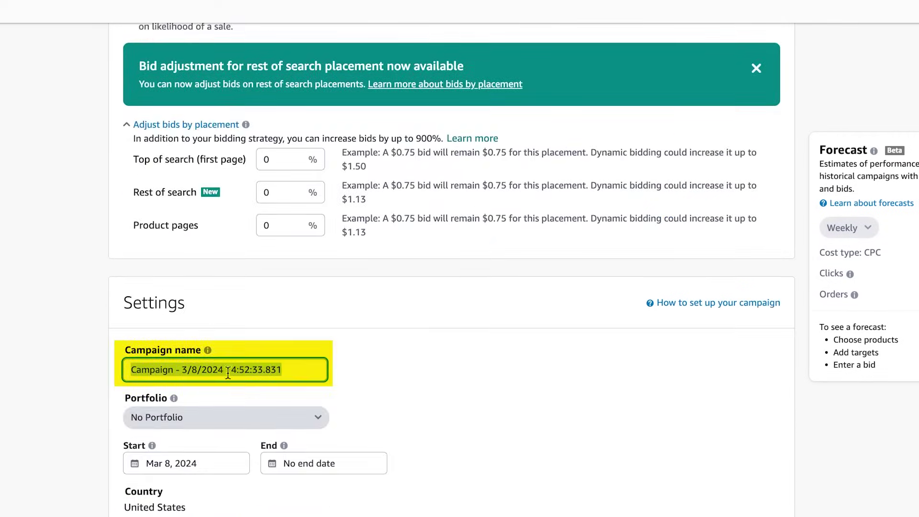
pyautogui.scroll(12, 228, 369)
pyautogui.scroll(10, 228, 373)
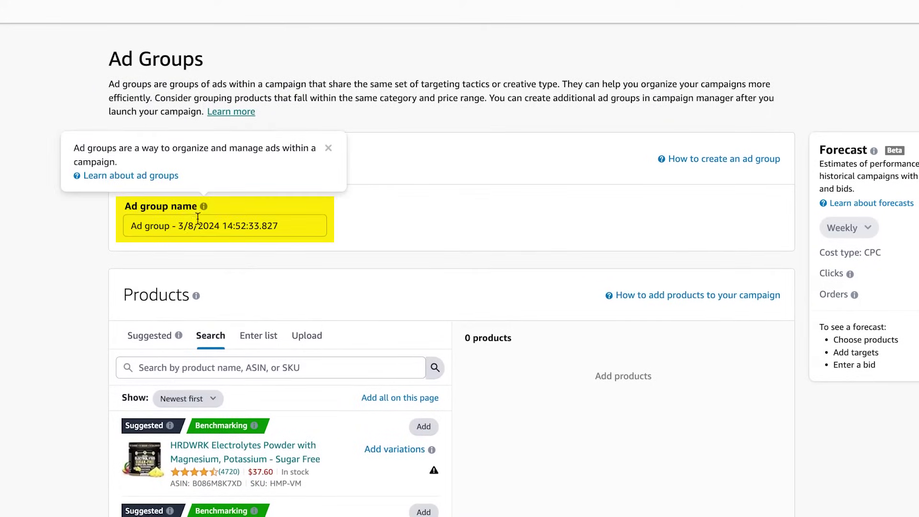
# - Replace the default ad group name with 'HMP - Exact - Perform - Suggested - 1', fixing typos
pyautogui.tripleClick(197, 228)
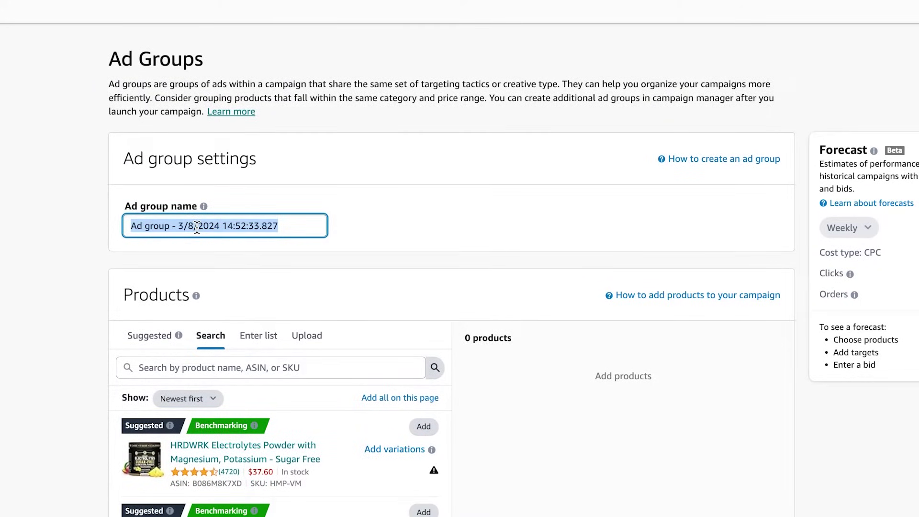
pyautogui.scroll(-6, 113, 176)
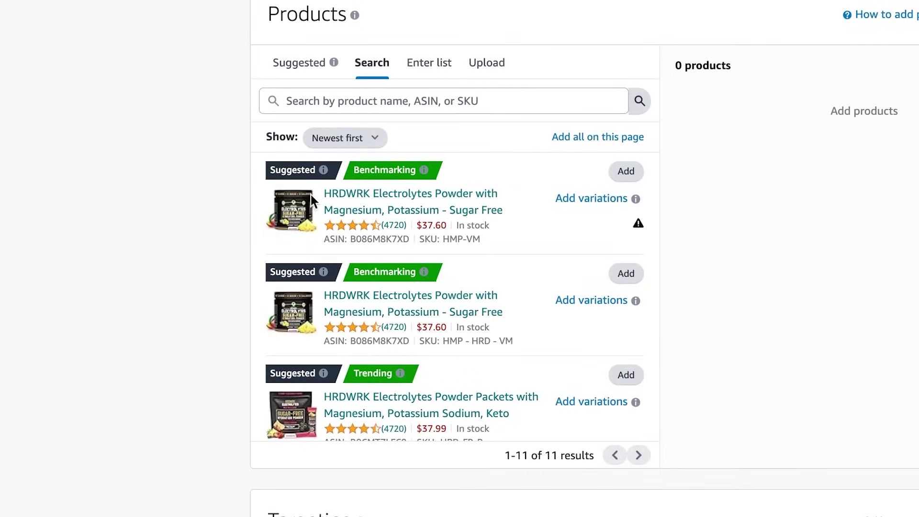
pyautogui.scroll(3, 308, 215)
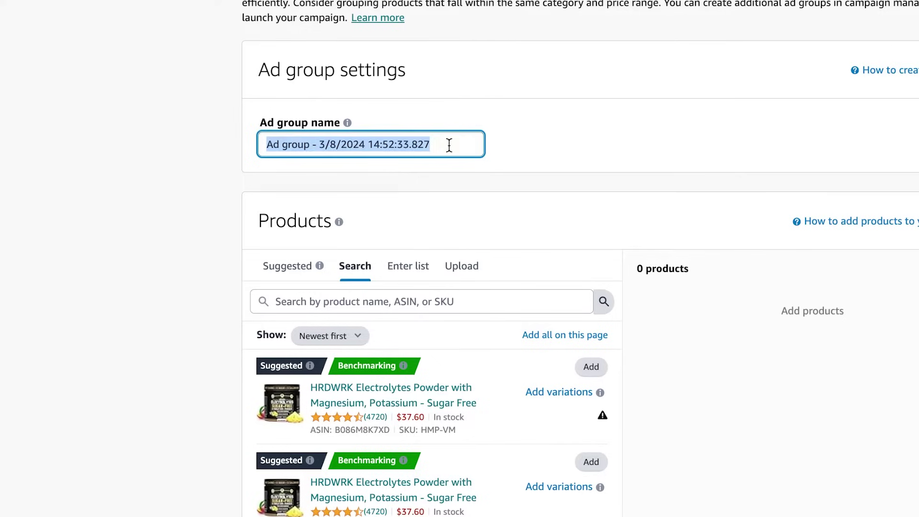
pyautogui.write('HMP -')
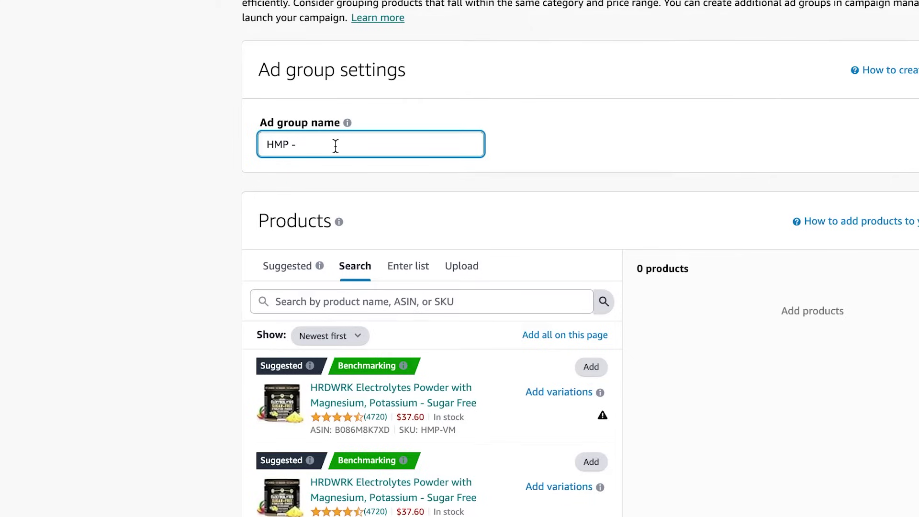
pyautogui.write('Cat')
pyautogui.press('BackSpace')
pyautogui.press('BackSpace')
pyautogui.press('BackSpace')
pyautogui.press('BackSpace')
pyautogui.write('Exact')
pyautogui.write(' - ')
pyautogui.write('Ranking')
pyautogui.press('BackSpace')
pyautogui.press('BackSpace')
pyautogui.press('BackSpace')
pyautogui.press('BackSpace')
pyautogui.press('BackSpace')
pyautogui.press('BackSpace')
pyautogui.press('BackSpace')
pyautogui.write('Perform - Suggested - ')
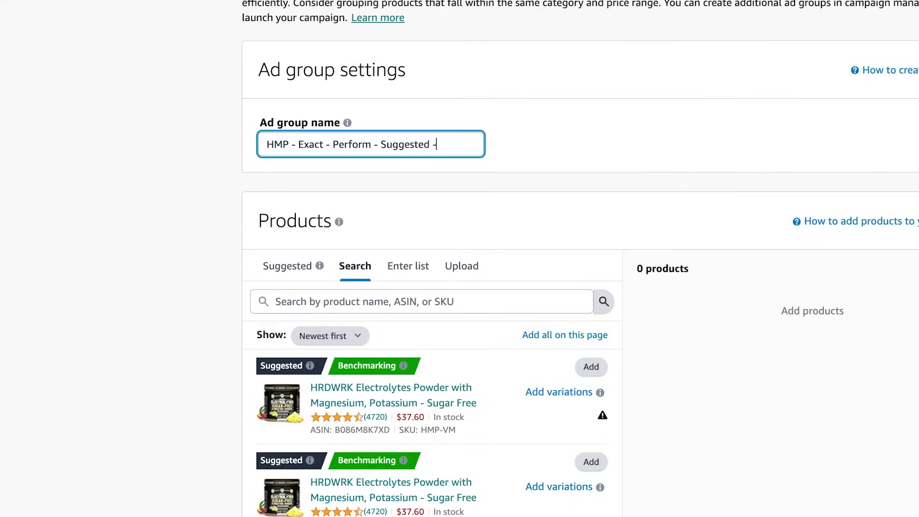
pyautogui.write('1')
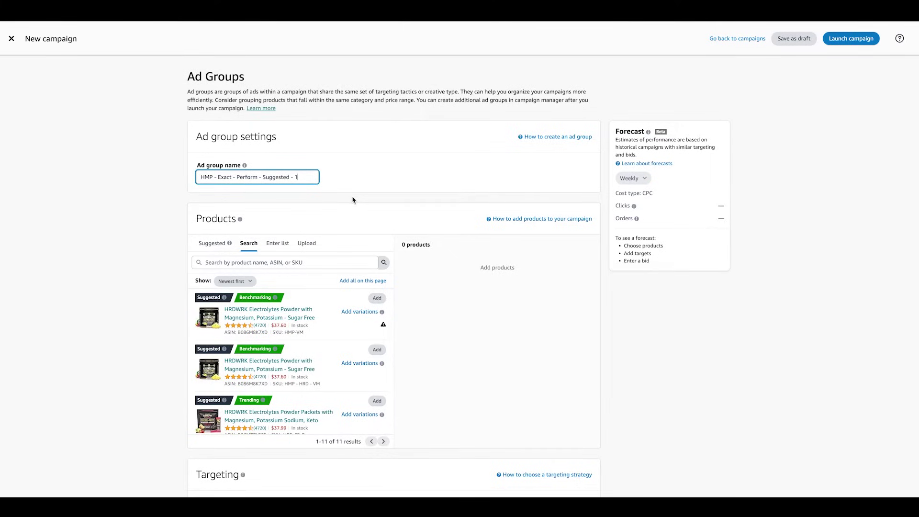
# - Enter a daily budget of 100 for the campaign
pyautogui.scroll(-20, 353, 200)
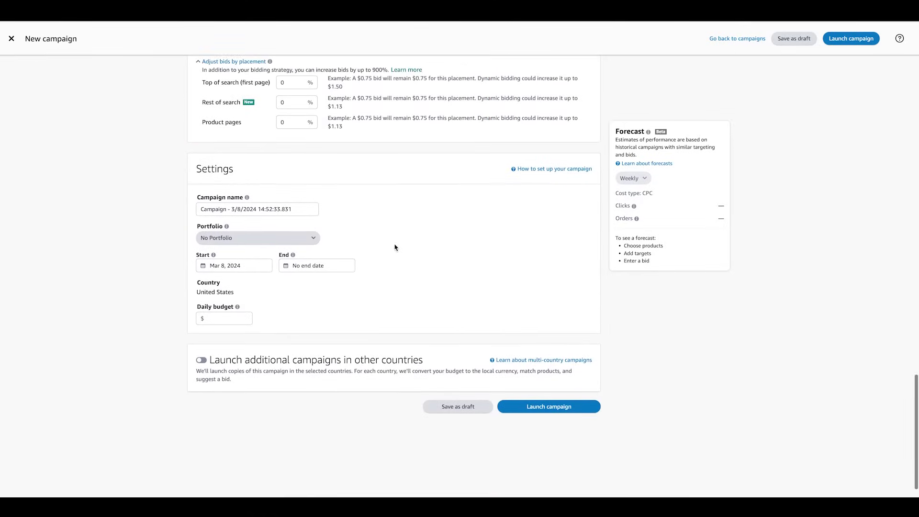
pyautogui.click(223, 320)
pyautogui.write('100')
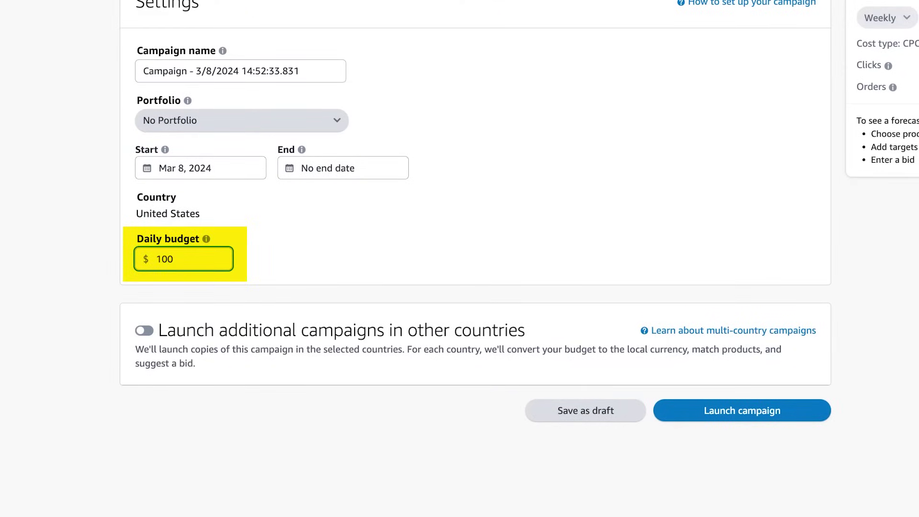
pyautogui.scroll(20, 162, 268)
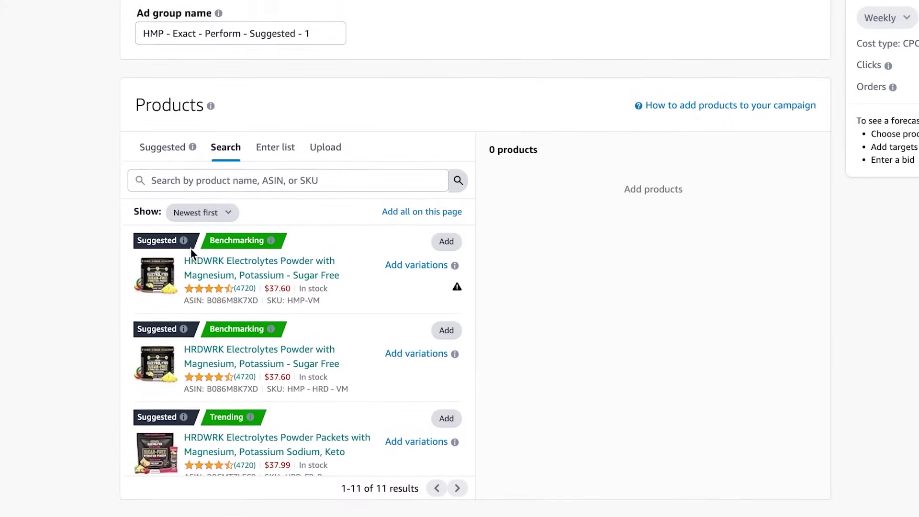
pyautogui.scroll(-1, 190, 248)
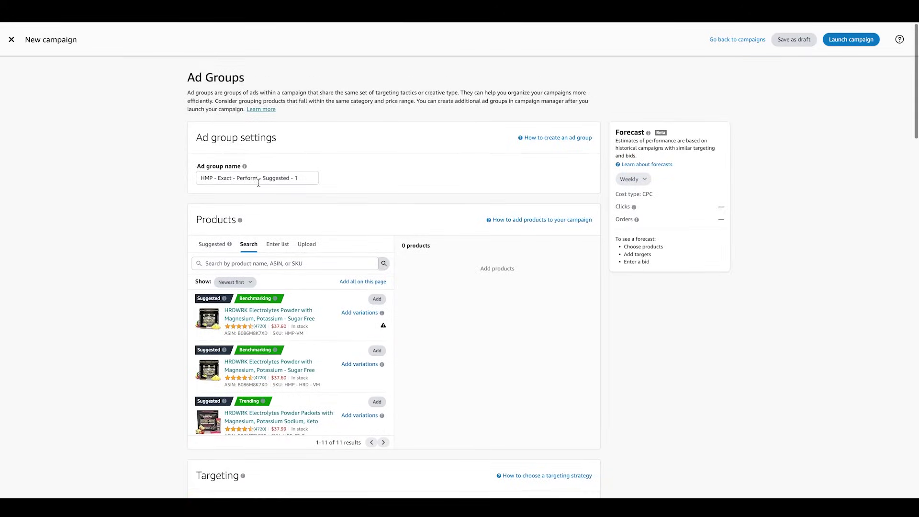
# - Reuse the ad group name as the campaign name and choose portfolio '3. HMP - Hydrolyte Mango Pineapple'
pyautogui.tripleClick(258, 179)
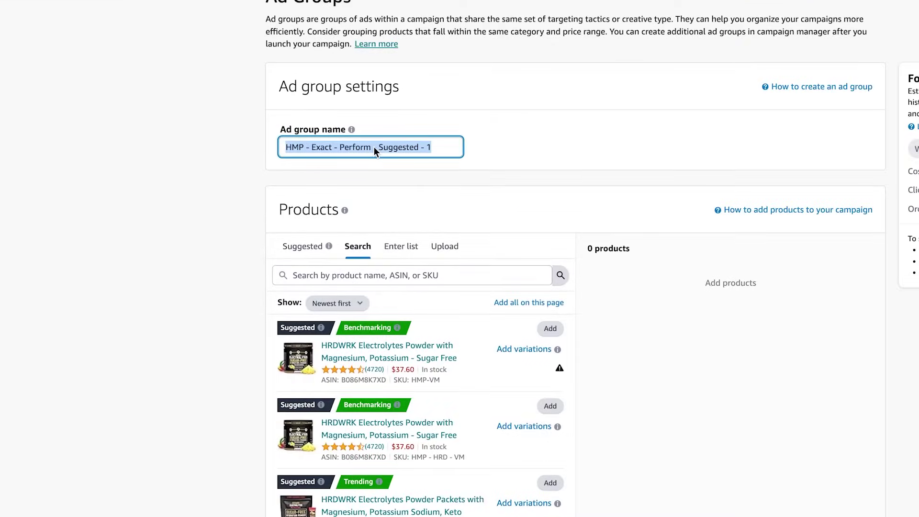
pyautogui.scroll(-15, 375, 148)
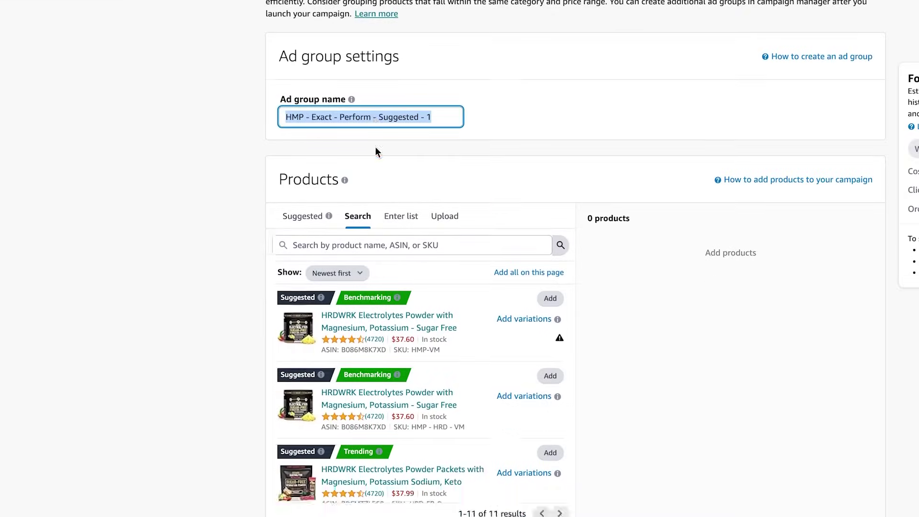
pyautogui.scroll(1, 375, 158)
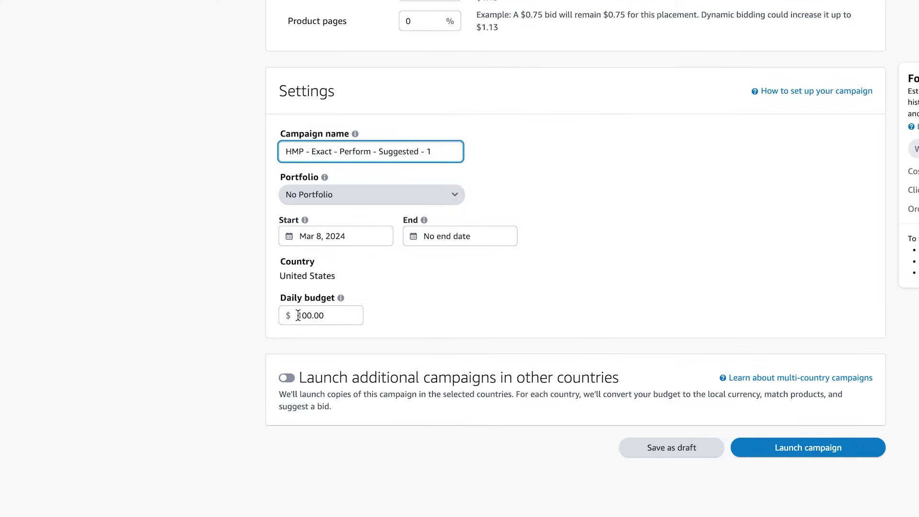
pyautogui.click(365, 204)
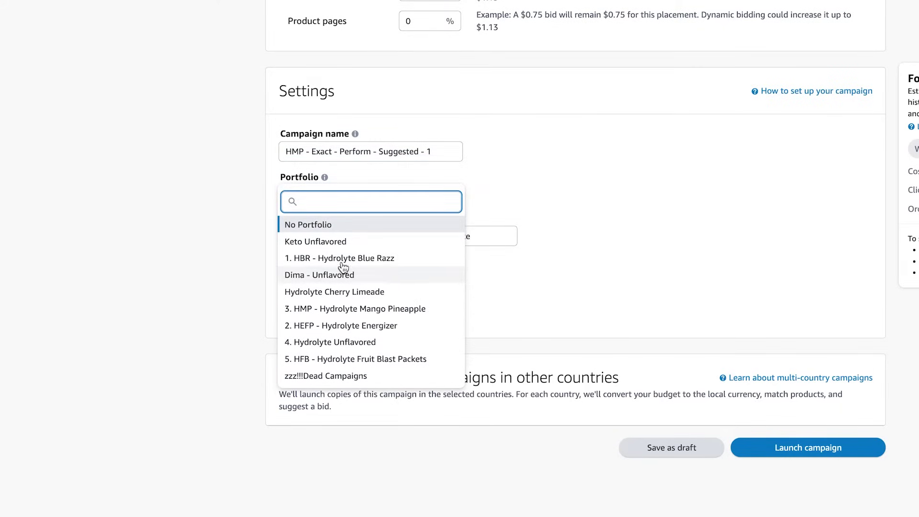
pyautogui.click(340, 311)
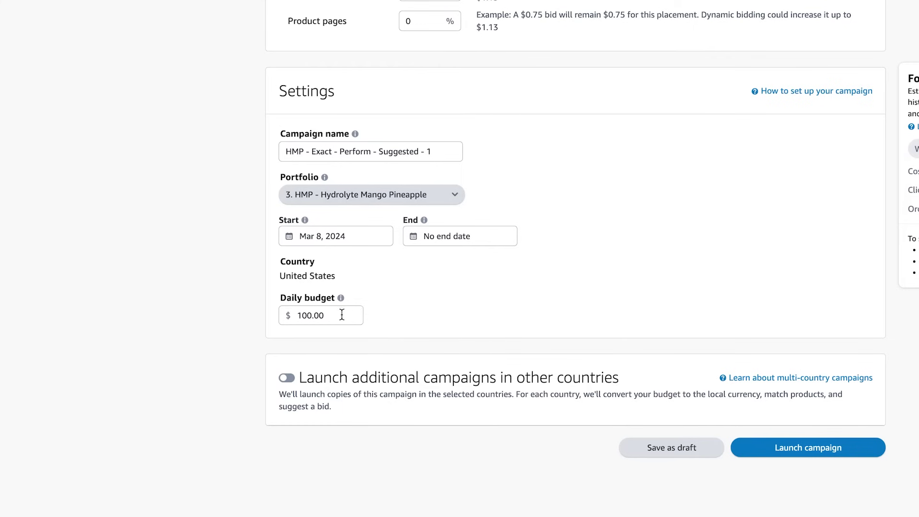
# - Add the first two electrolyte powder products, then remove HMP-VM, keeping only SKU HMP - HRD - VM
pyautogui.scroll(15, 397, 324)
pyautogui.scroll(2, 418, 326)
pyautogui.scroll(-3, 209, 328)
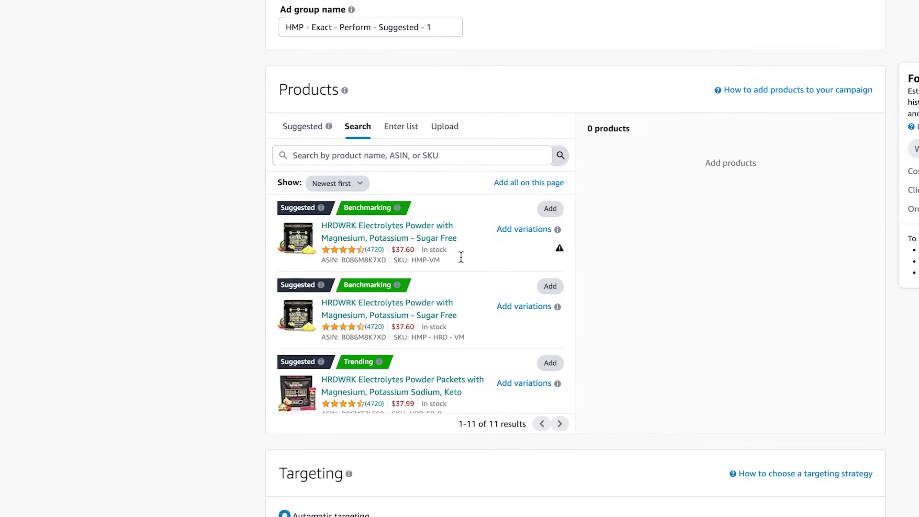
pyautogui.click(550, 209)
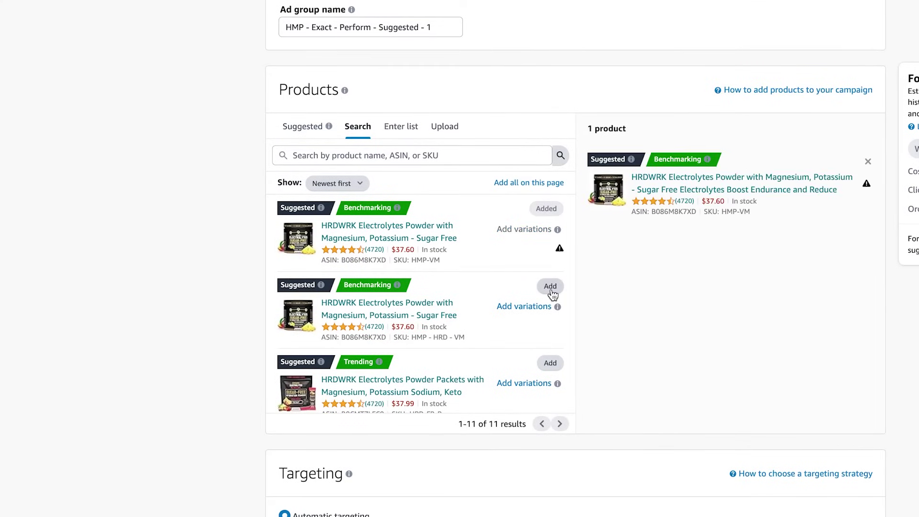
pyautogui.click(548, 288)
pyautogui.scroll(-5, 543, 292)
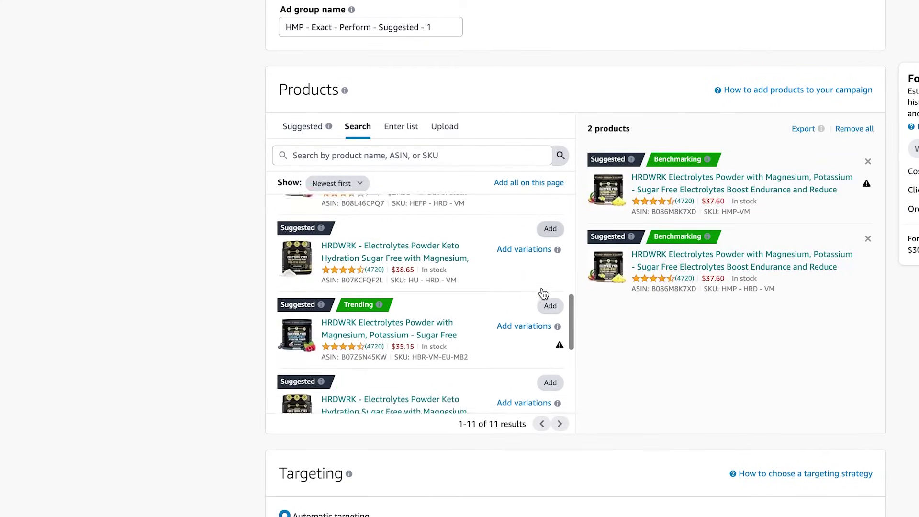
pyautogui.scroll(-5, 543, 293)
pyautogui.scroll(2, 696, 283)
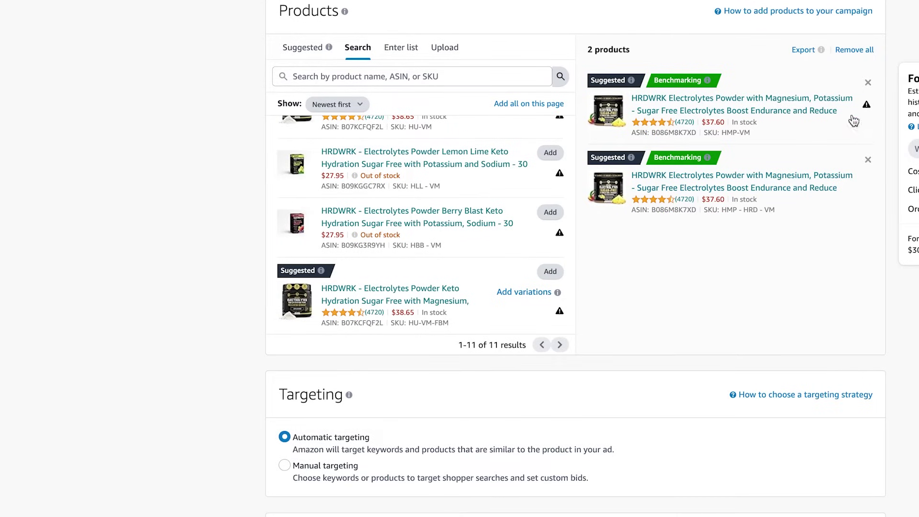
pyautogui.click(867, 82)
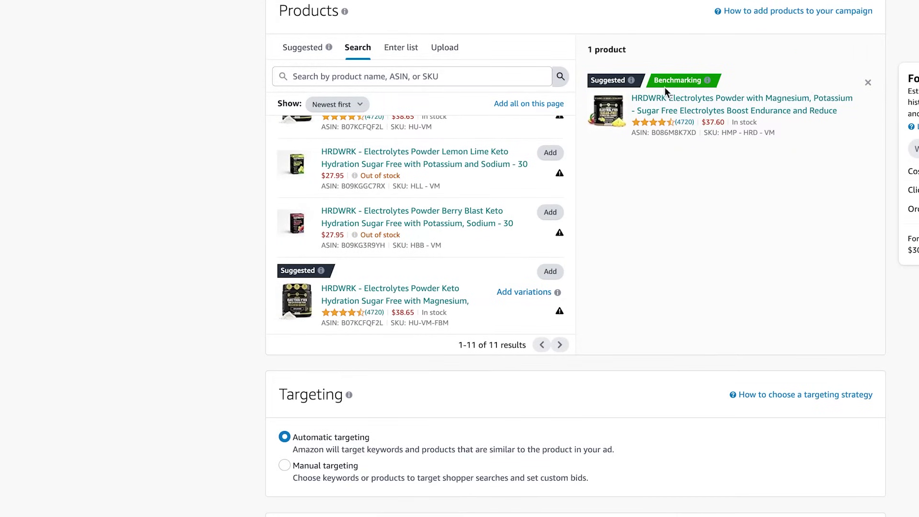
pyautogui.scroll(-6, 289, 121)
# - Keep automatic targeting, set bids by targeting group, and turn off Loose match, Substitutes and Complements
pyautogui.scroll(1, 287, 194)
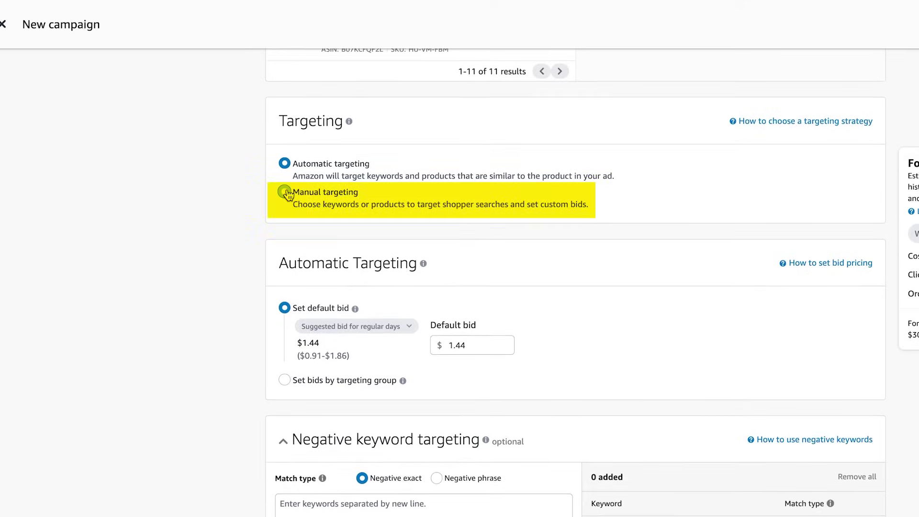
pyautogui.click(285, 192)
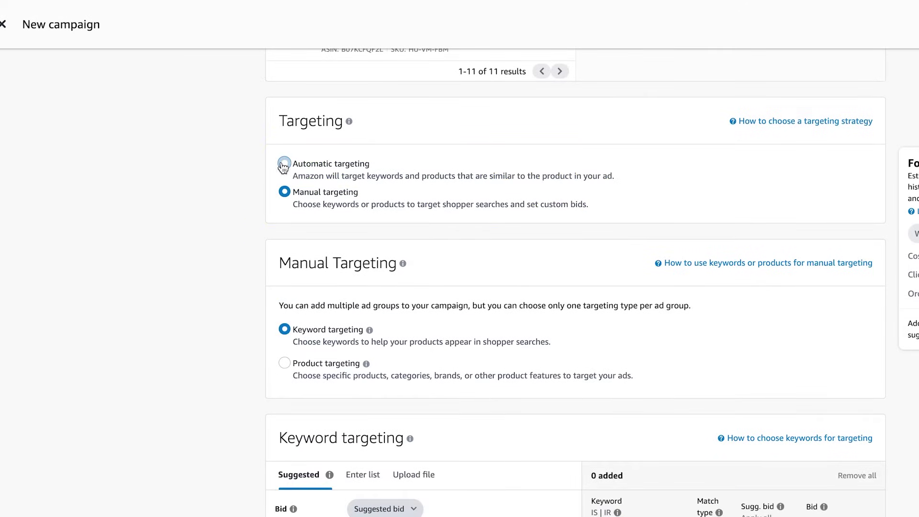
pyautogui.press('Up')
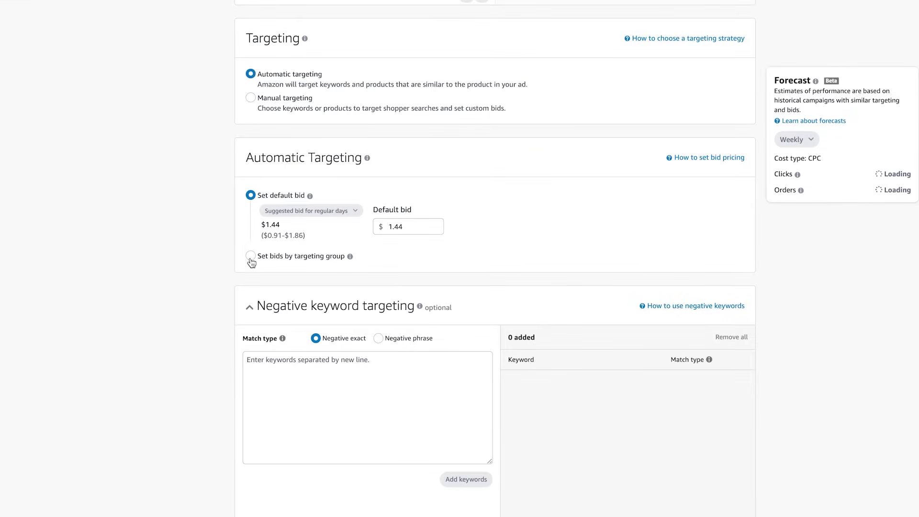
pyautogui.click(250, 256)
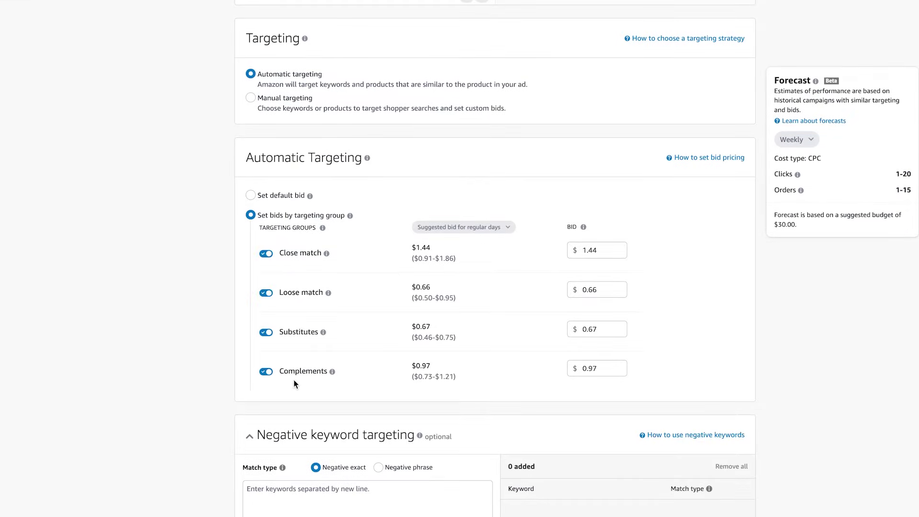
pyautogui.click(266, 292)
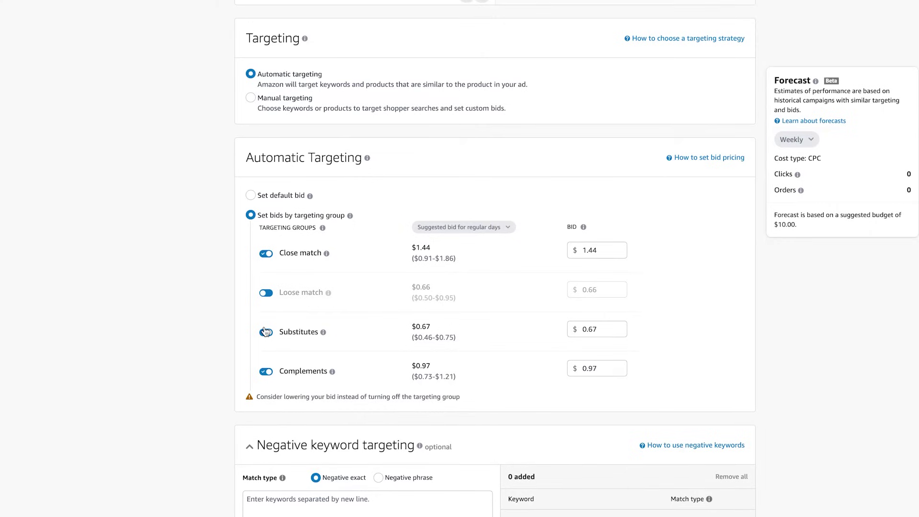
pyautogui.click(266, 371)
pyautogui.click(266, 332)
pyautogui.scroll(1, 266, 332)
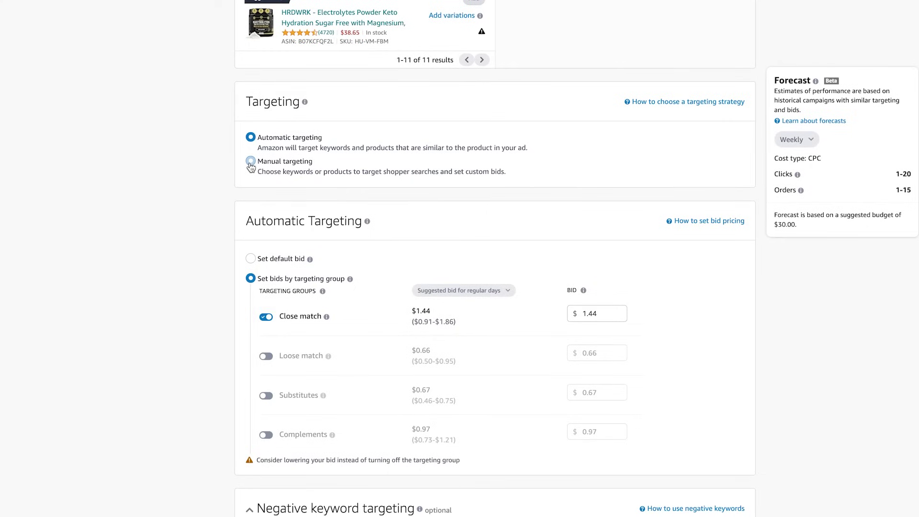
# - Switch to manual keyword targeting, deselect Broad and Phrase match, and go to Enter list
pyautogui.click(250, 161)
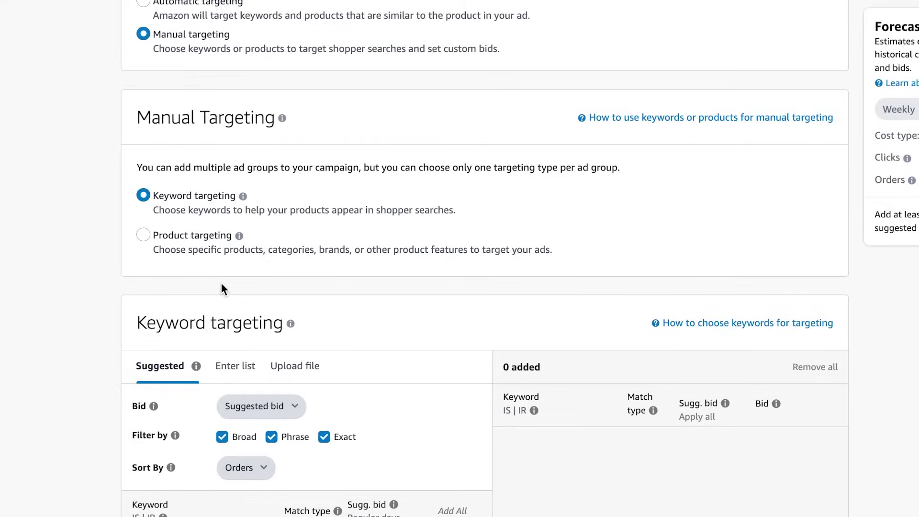
pyautogui.scroll(-5, 220, 282)
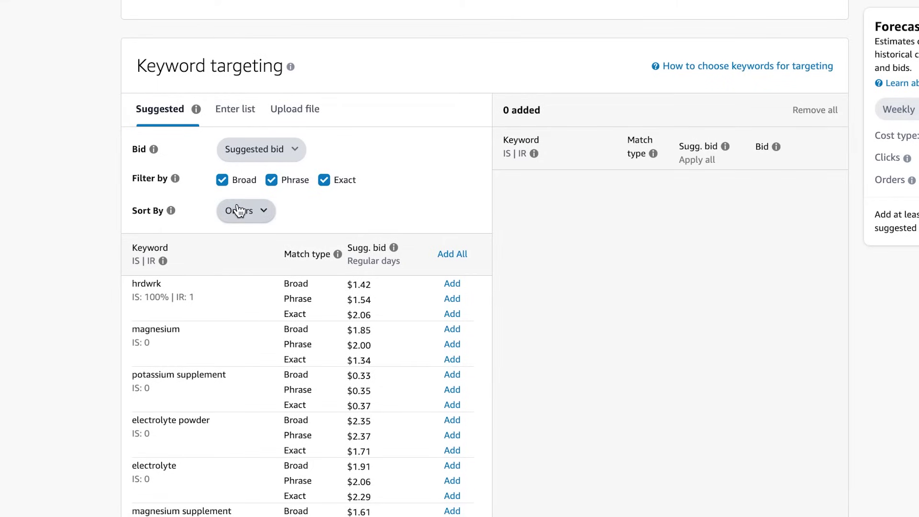
pyautogui.click(221, 179)
pyautogui.click(271, 180)
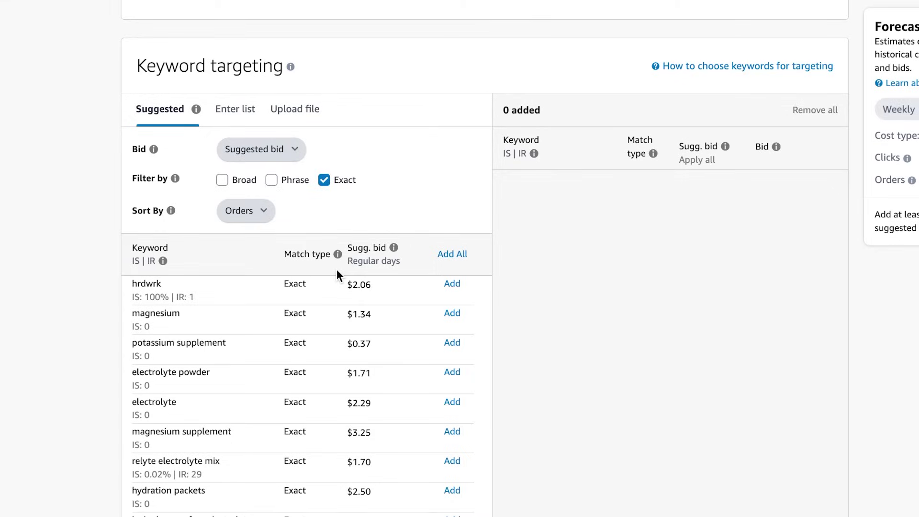
pyautogui.click(235, 108)
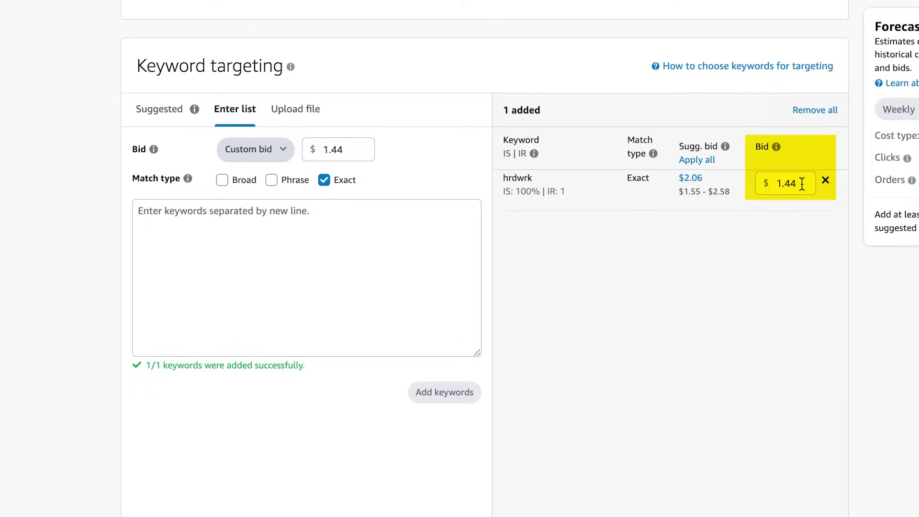
pyautogui.scroll(-10, 297, 177)
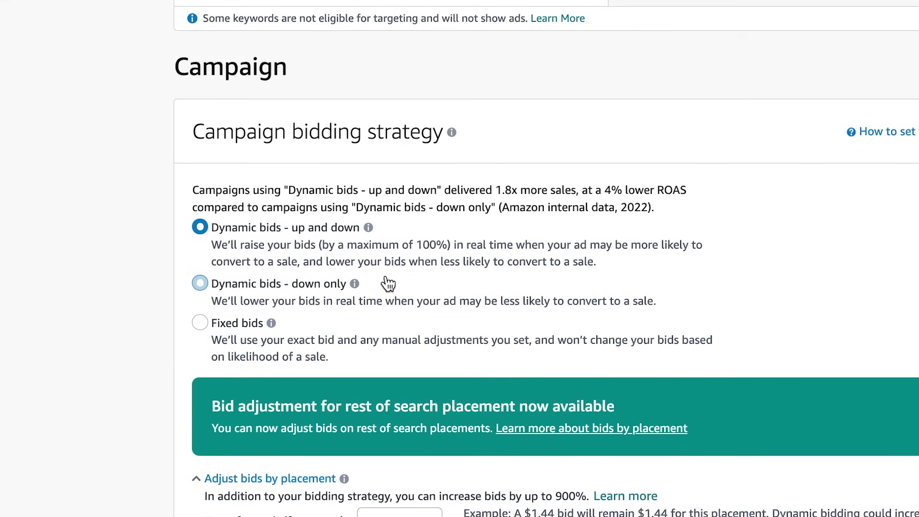
pyautogui.click(354, 284)
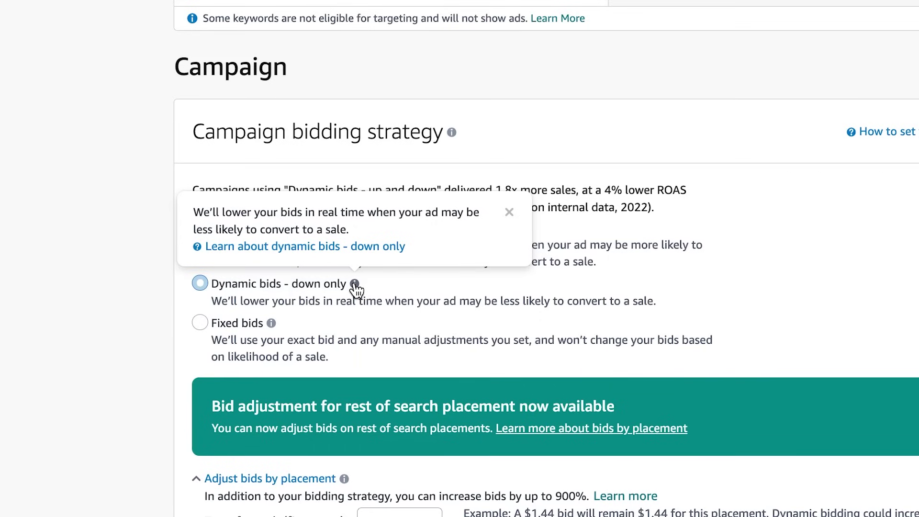
pyautogui.click(236, 355)
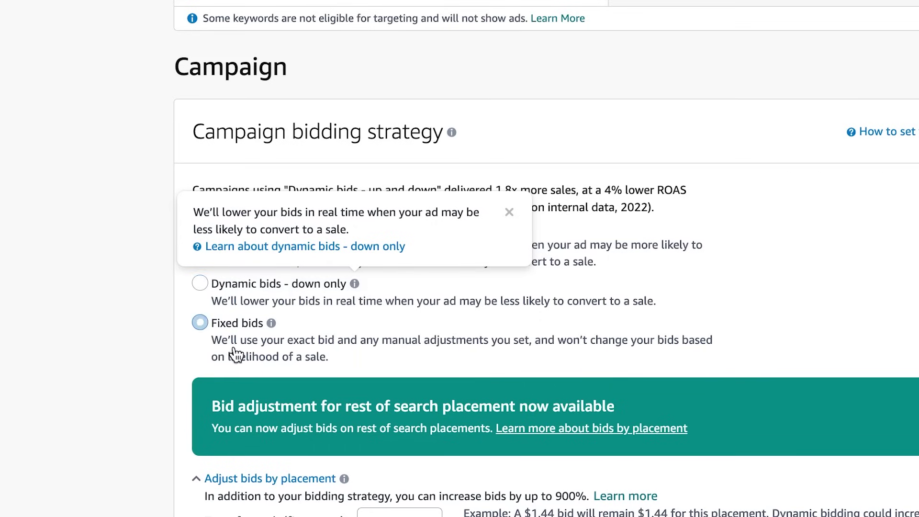
pyautogui.scroll(-2, 235, 287)
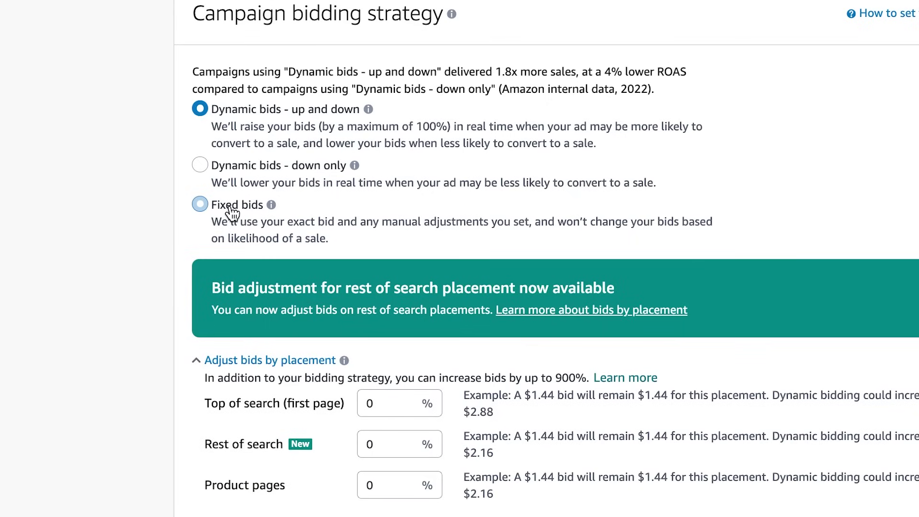